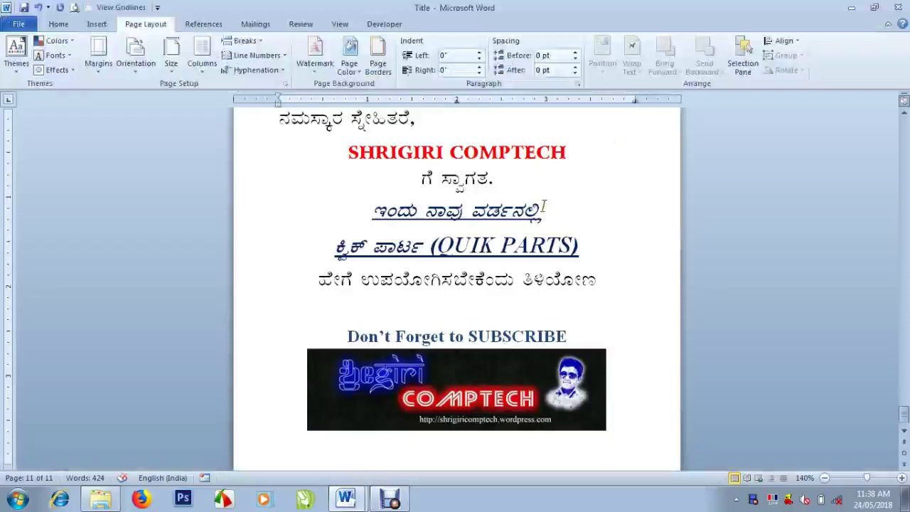
# - Show the Insert ribbon commands and bring up the other open Word windows
pyautogui.click(97, 23)
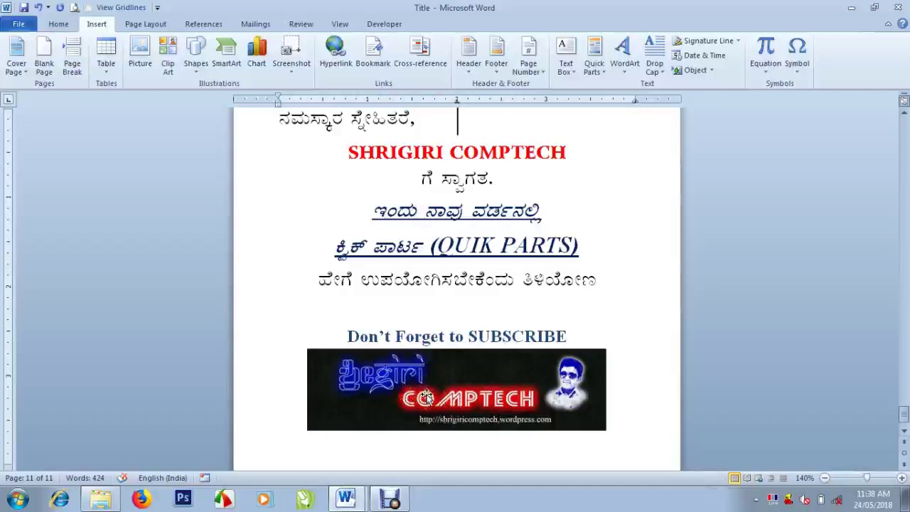
pyautogui.click(346, 498)
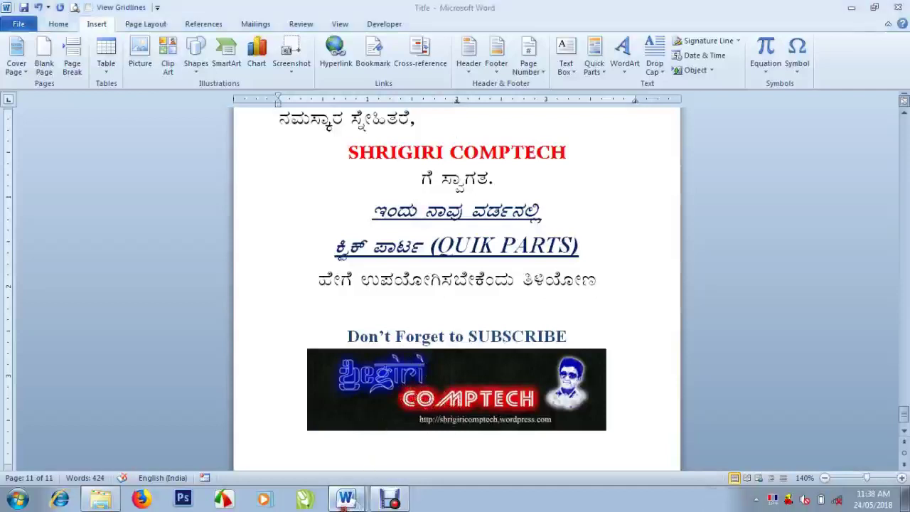
# - Switch to the Kannada Quick Parts notes document and zoom to 130%
pyautogui.click(334, 465)
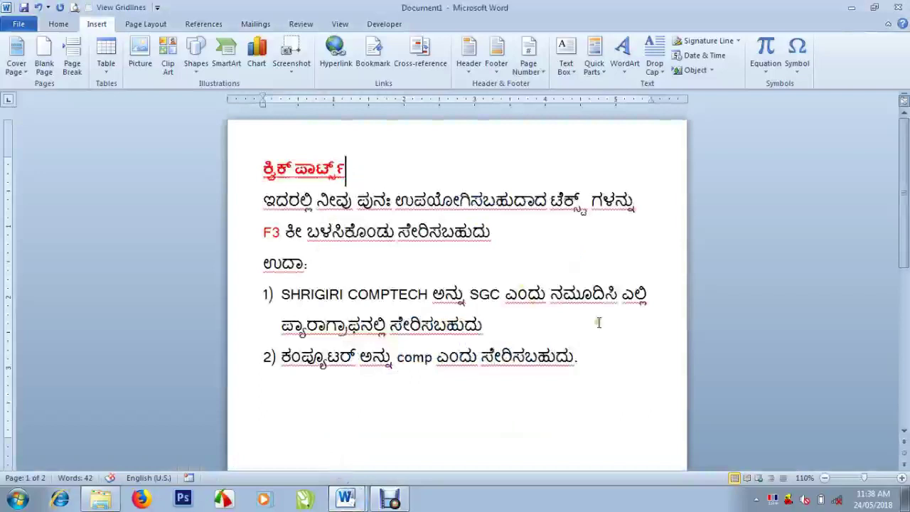
pyautogui.click(902, 477)
pyautogui.click(903, 478)
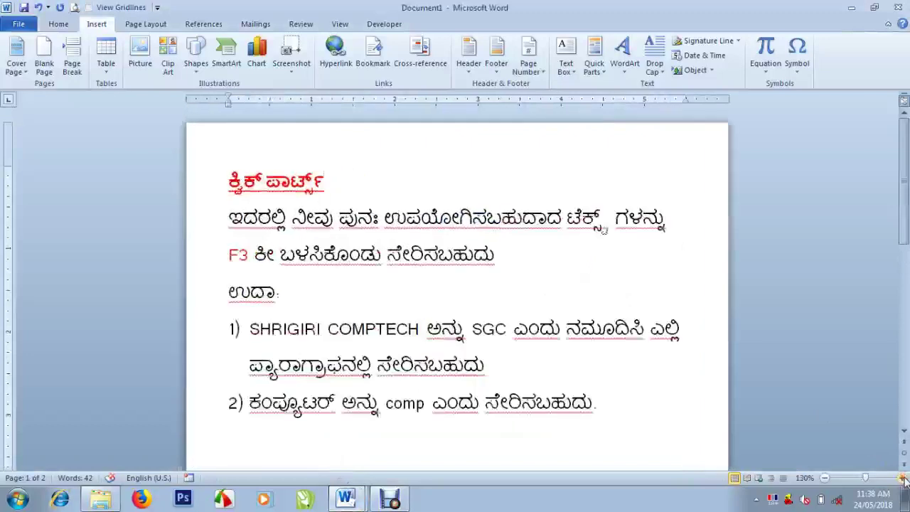
# - Delete the trailing word ಎಲ್ಲಿ from the first example line and go to the document's end
pyautogui.press('Down')
pyautogui.press('Down')
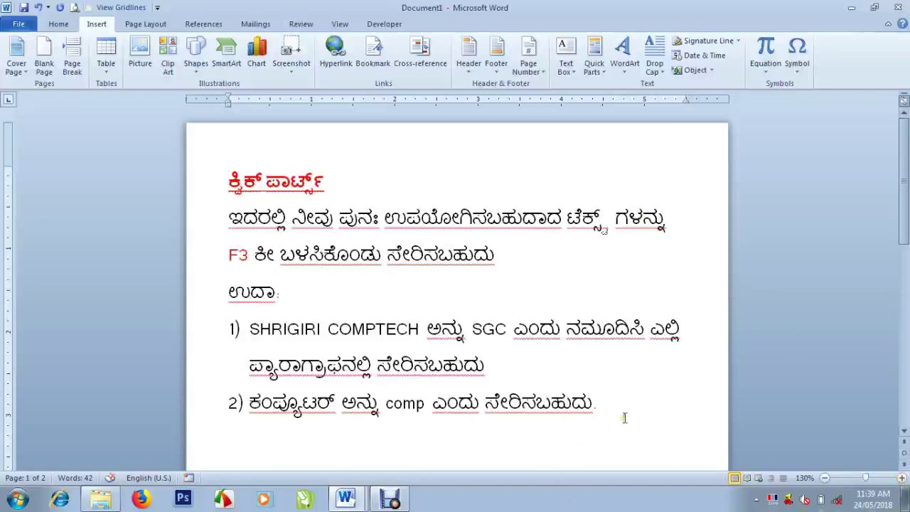
pyautogui.click(683, 327)
pyautogui.press('BackSpace')
pyautogui.press('BackSpace')
pyautogui.press('BackSpace')
pyautogui.press('BackSpace')
pyautogui.press('BackSpace')
pyautogui.press('BackSpace')
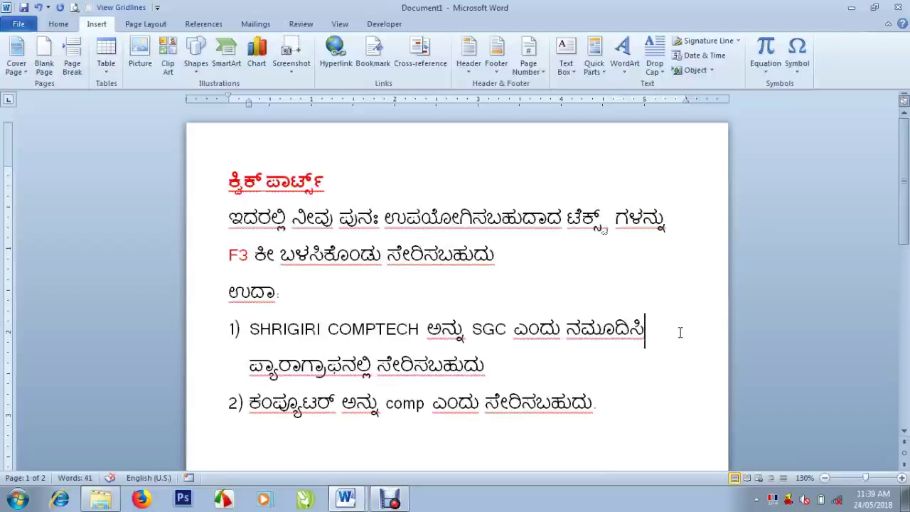
pyautogui.press('Down')
pyautogui.press('Down')
pyautogui.hotkey('ctrl', 'End')
# - On page 2's blank line, type 'Welcome to SHRIGIRI COMPTECH' and 'Subscribe My Channel' on two lines
pyautogui.scroll(-2, 679, 332)
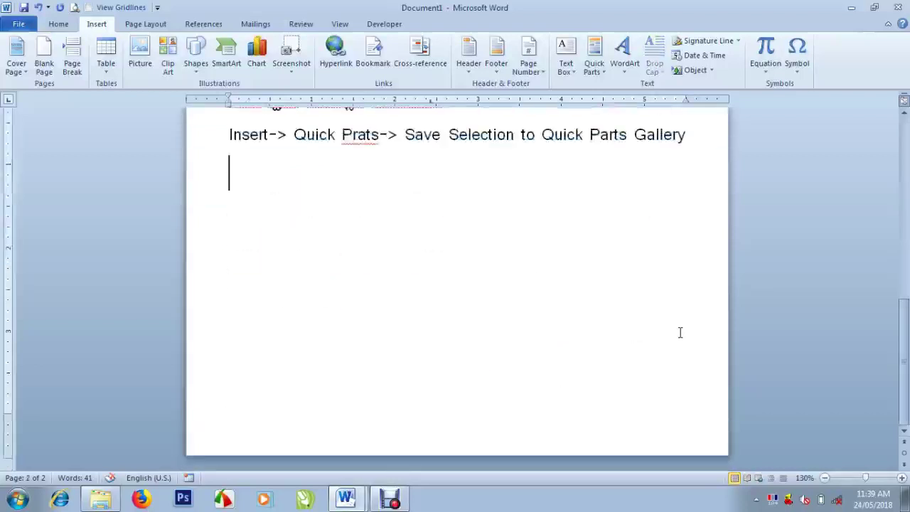
pyautogui.press('Up')
pyautogui.press('Up')
pyautogui.press('Down')
pyautogui.press('Down')
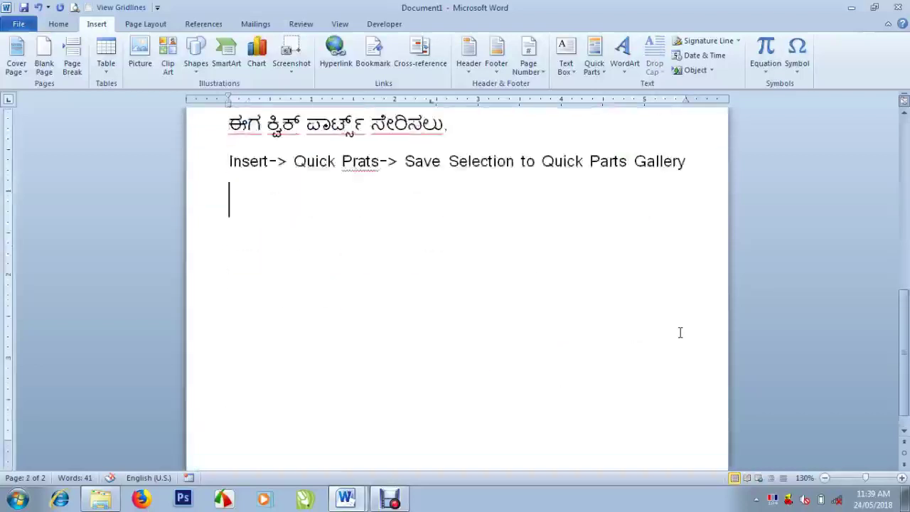
pyautogui.click(270, 252)
pyautogui.write('ಡ')
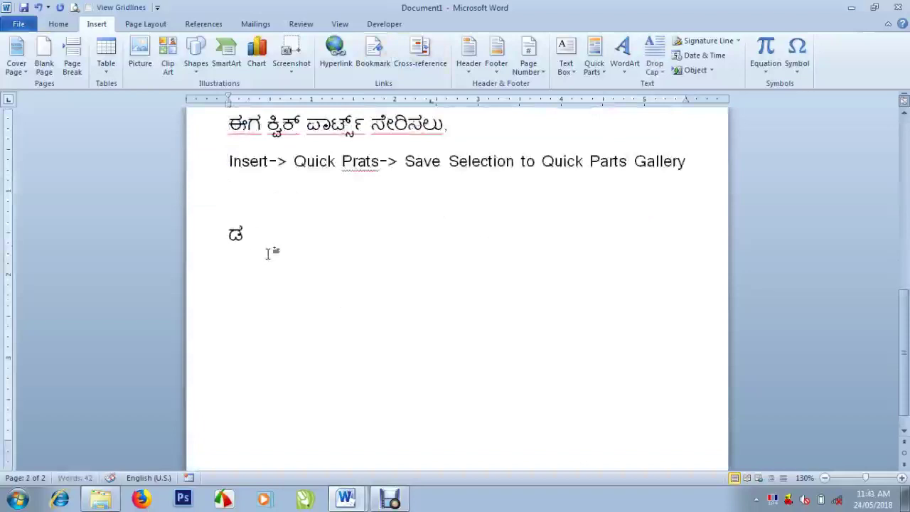
pyautogui.press('BackSpace')
pyautogui.write('Welcome to ')
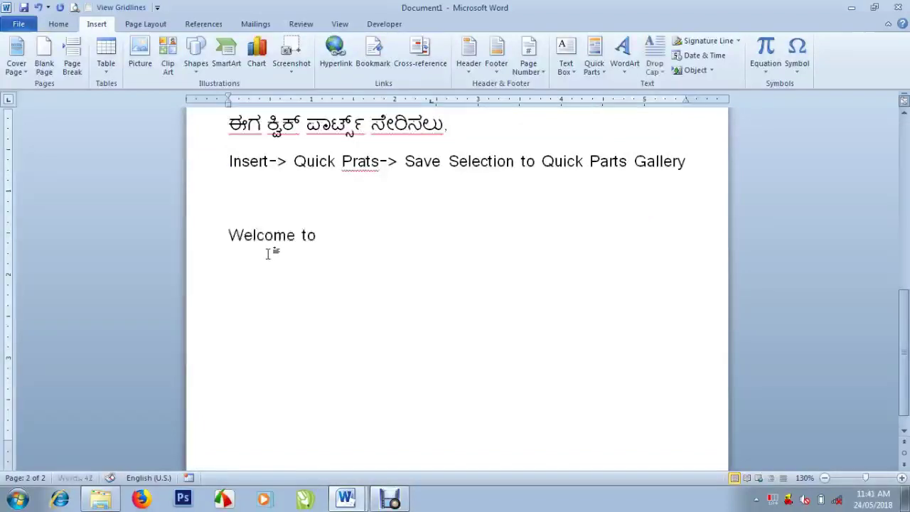
pyautogui.write('SHRIGIRI COMP')
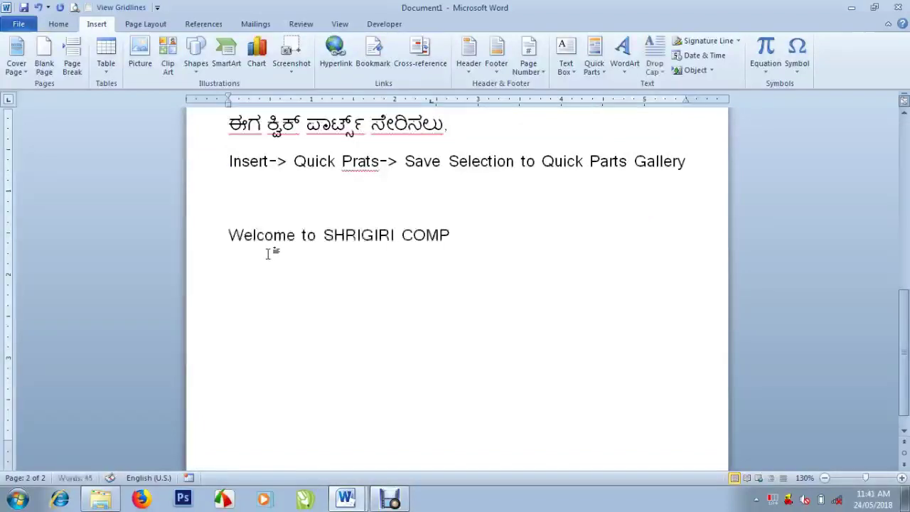
pyautogui.write('TECH')
pyautogui.press('Return')
pyautogui.write('S')
pyautogui.write('ubscribe My')
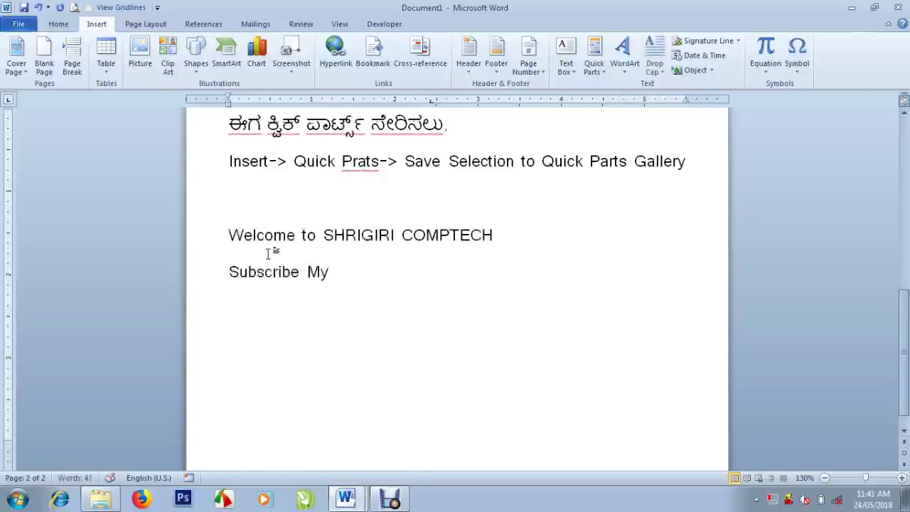
pyautogui.write(' Channel')
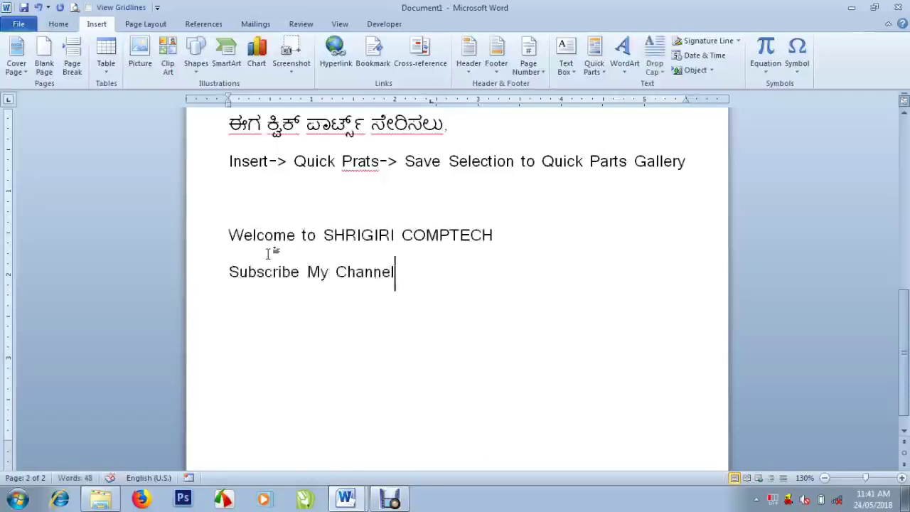
# - Select the Welcome and Subscribe lines and make them bold and red
pyautogui.click(594, 57)
pyautogui.click(270, 184)
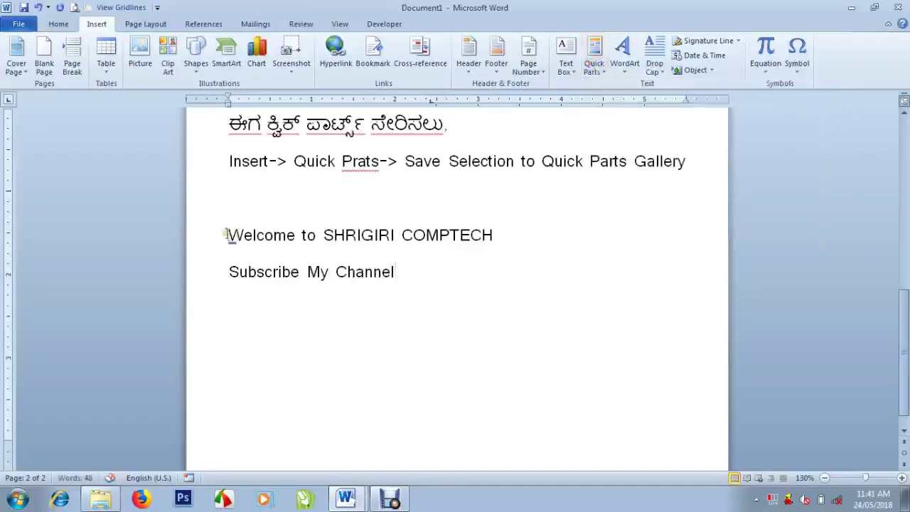
pyautogui.moveTo(228, 235); pyautogui.dragTo(357, 279)
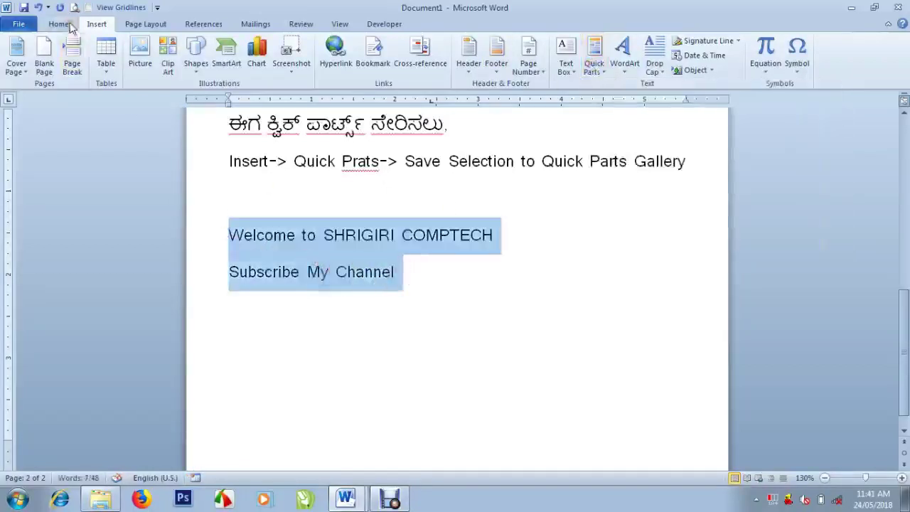
pyautogui.click(68, 23)
pyautogui.click(110, 65)
pyautogui.click(262, 65)
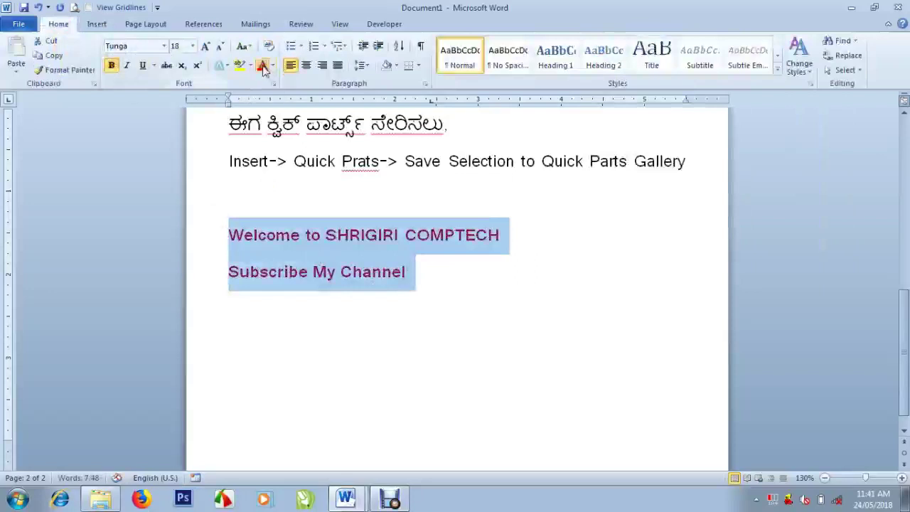
# - Give the selected lines a dashed underline
pyautogui.click(154, 64)
pyautogui.click(187, 204)
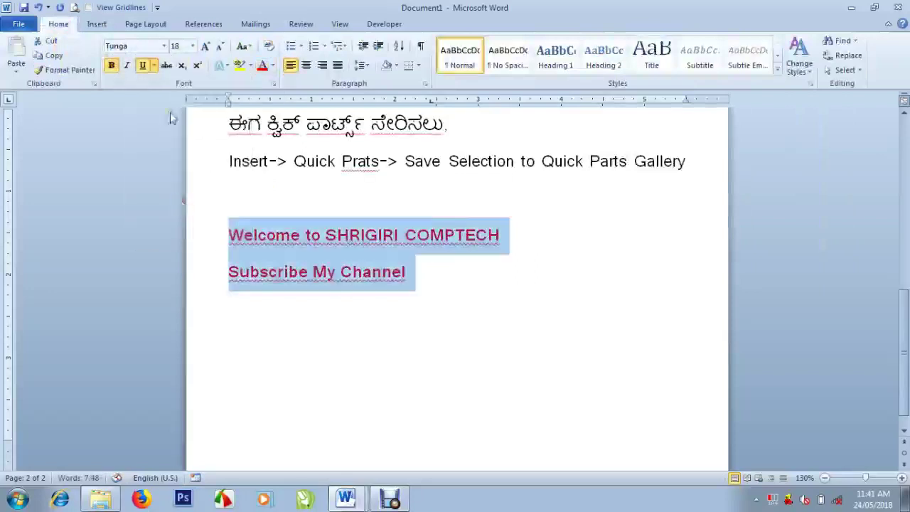
pyautogui.click(155, 65)
pyautogui.click(166, 153)
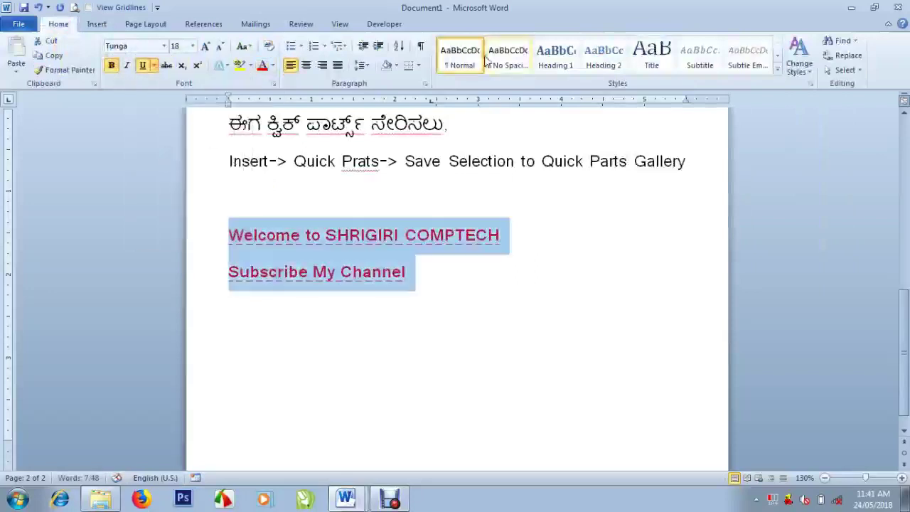
pyautogui.click(104, 26)
pyautogui.click(605, 68)
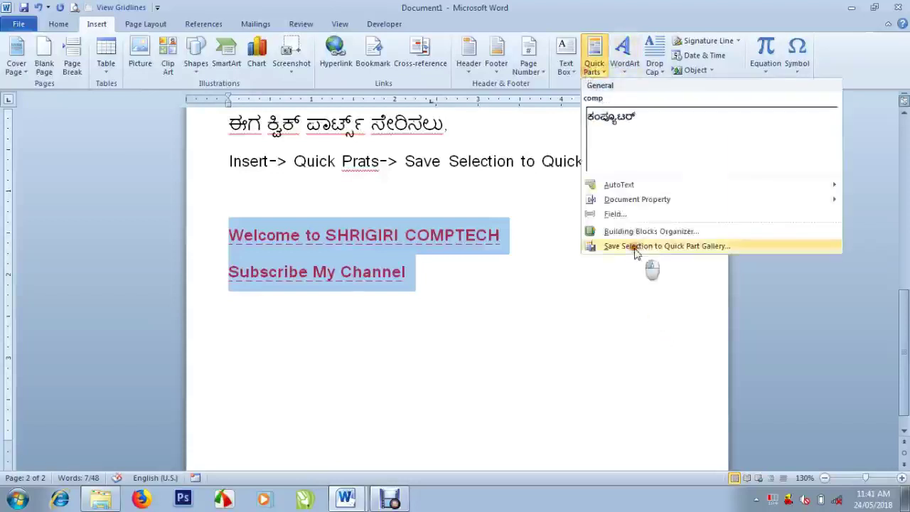
# - Save the selection as Quick Part 'SGC' in General, described 'Insert Shrigiri Comptech Welcome Note', content only
pyautogui.click(634, 246)
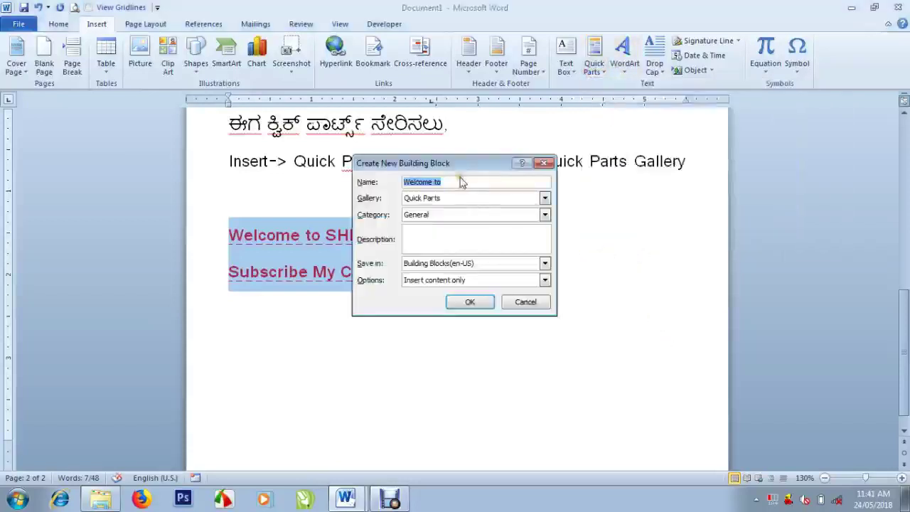
pyautogui.write('SGC')
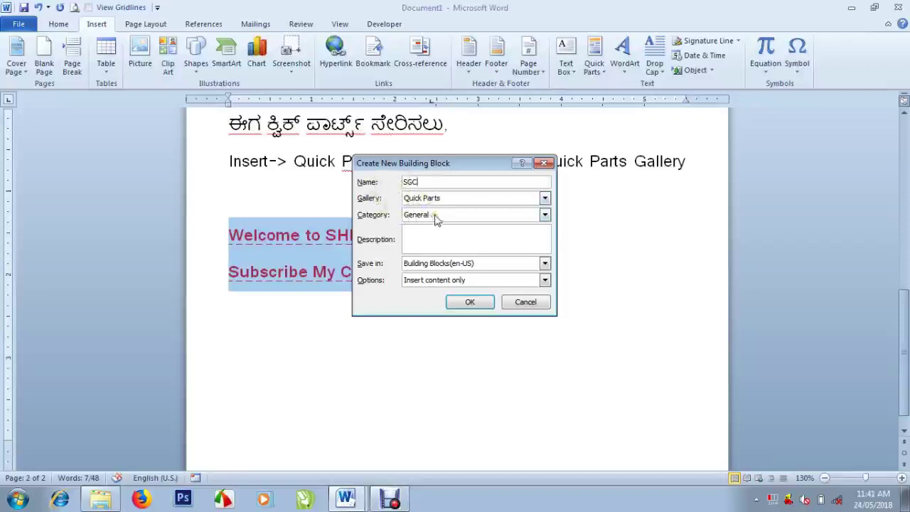
pyautogui.click(433, 216)
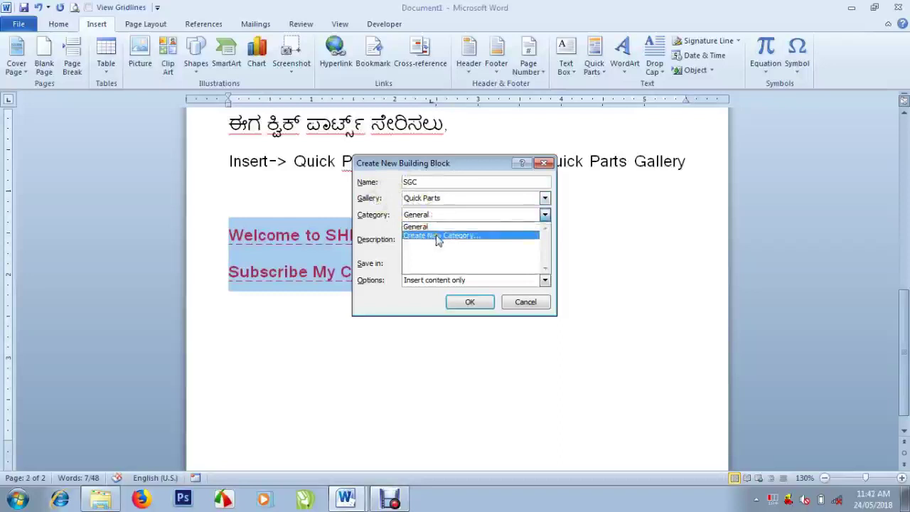
pyautogui.click(432, 226)
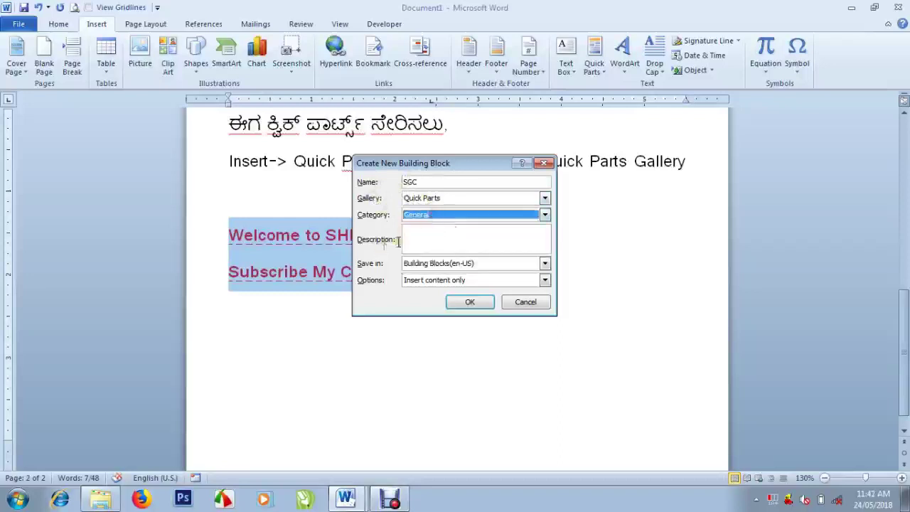
pyautogui.click(423, 237)
pyautogui.write('Insert')
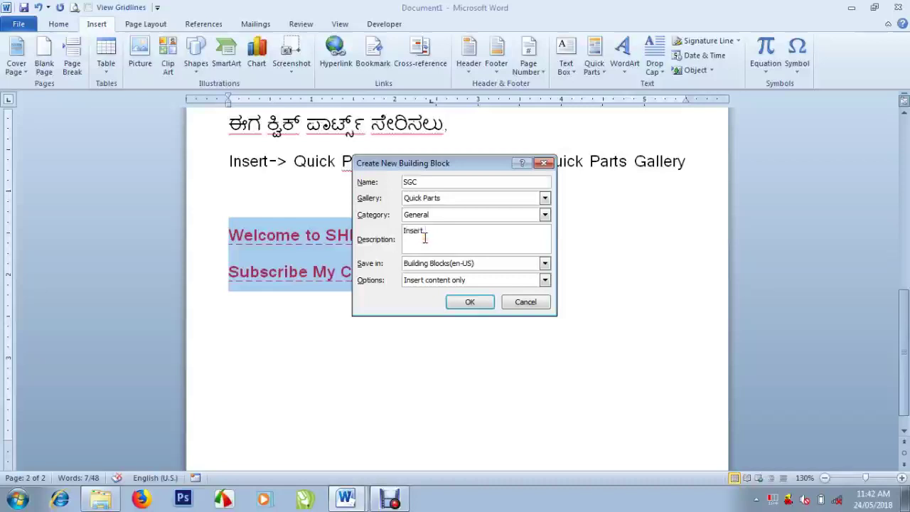
pyautogui.write('Shrigiri Comptech Welco')
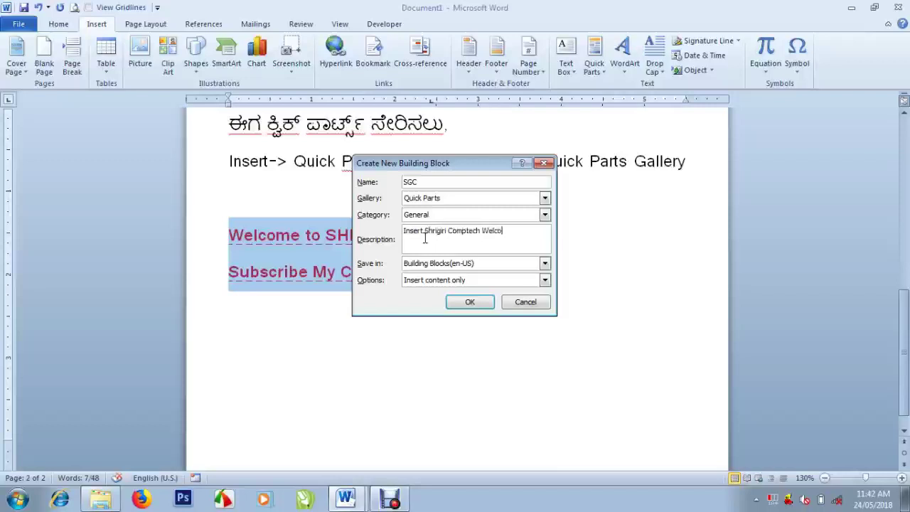
pyautogui.write('me Note')
pyautogui.click(474, 282)
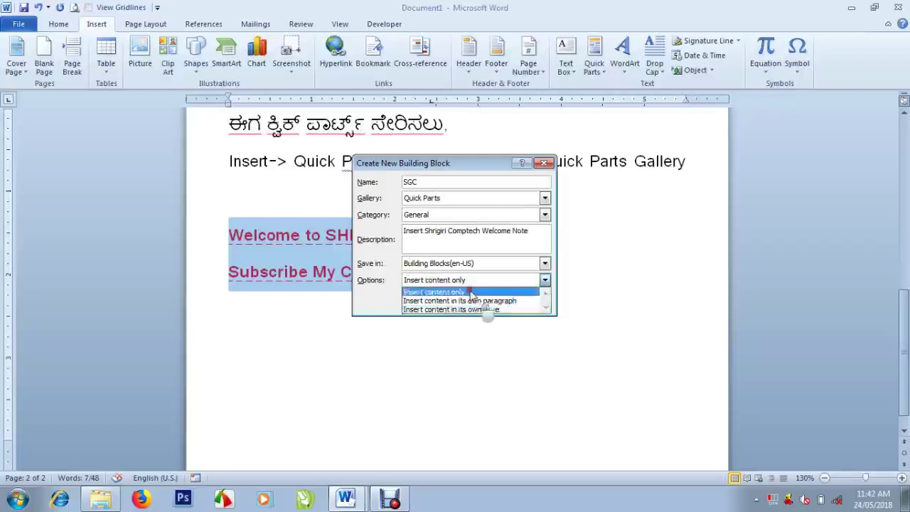
pyautogui.click(472, 292)
pyautogui.click(468, 303)
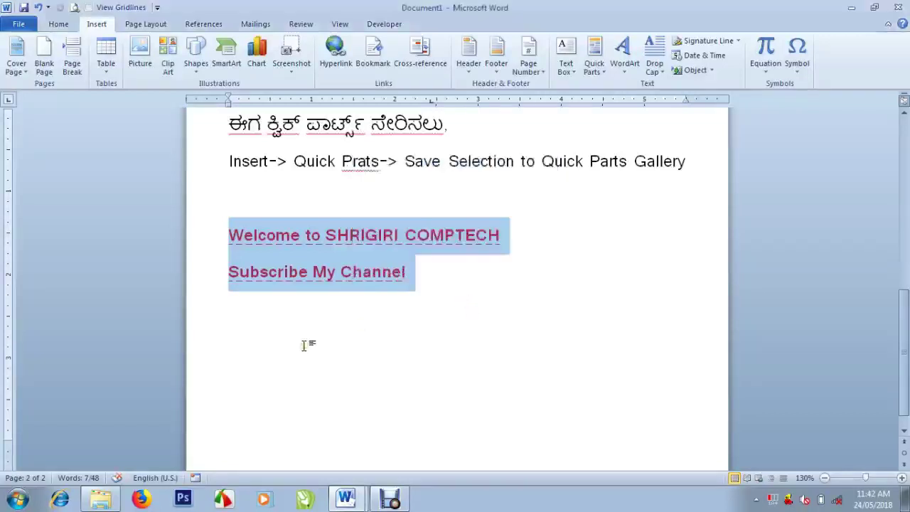
# - Confirm SGC is listed in the Quick Parts gallery, then type 'sg' below the lines
pyautogui.click(304, 344)
pyautogui.click(594, 57)
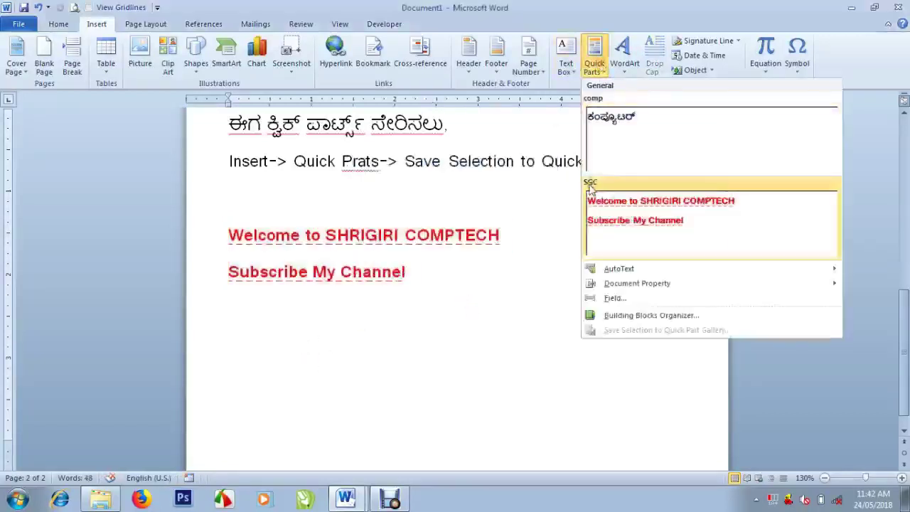
pyautogui.click(288, 359)
pyautogui.write('sgc')
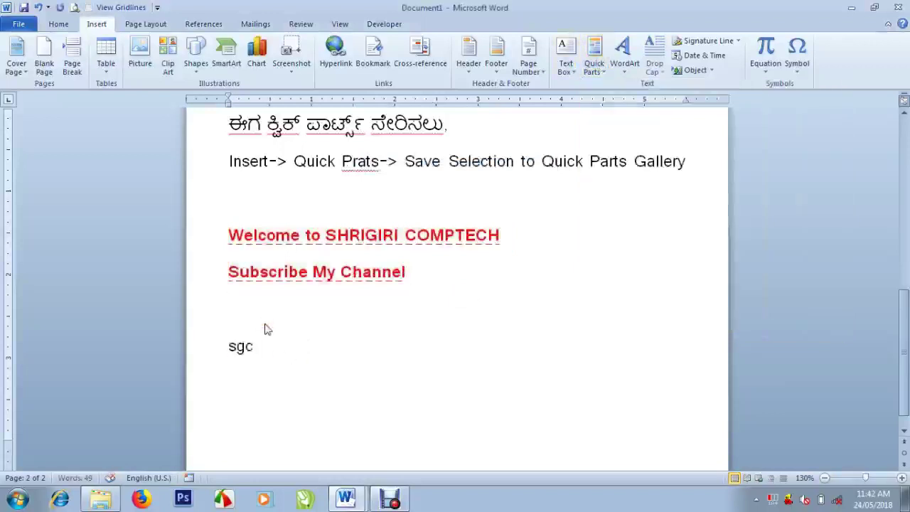
pyautogui.press('Return')
pyautogui.press('BackSpace')
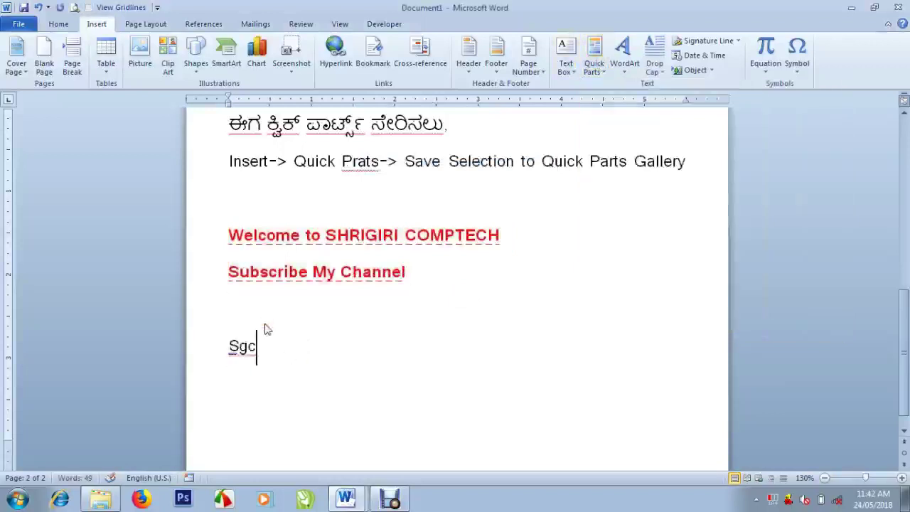
# - Add the note 'Click on word press F3 Key' and expand Sgc with F3
pyautogui.press('Return')
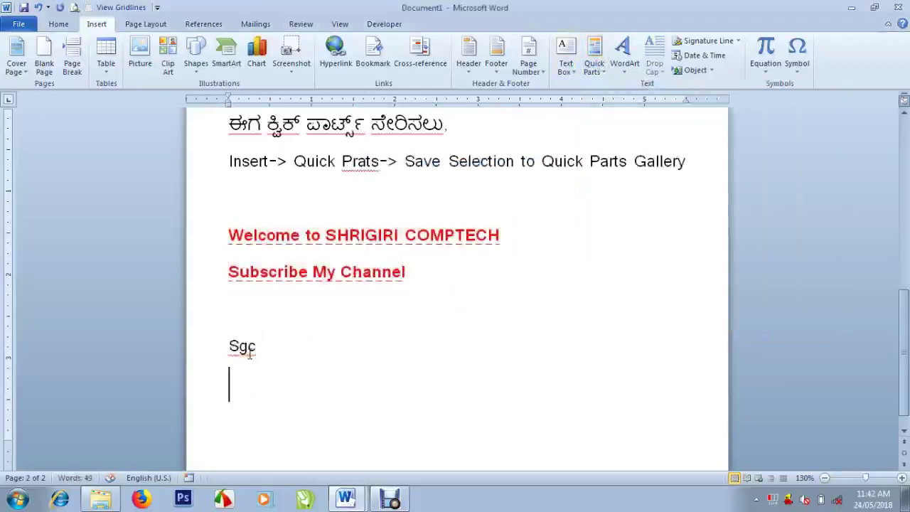
pyautogui.write('Clickon')
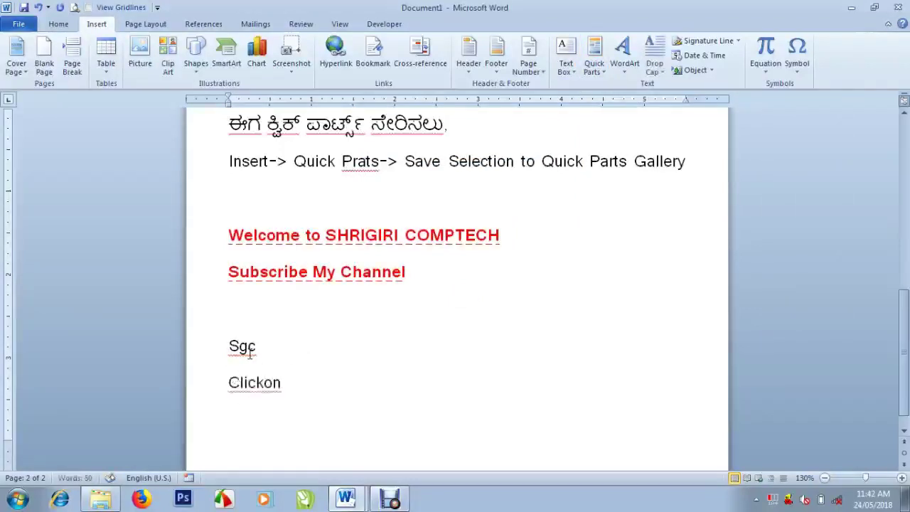
pyautogui.write(' word ')
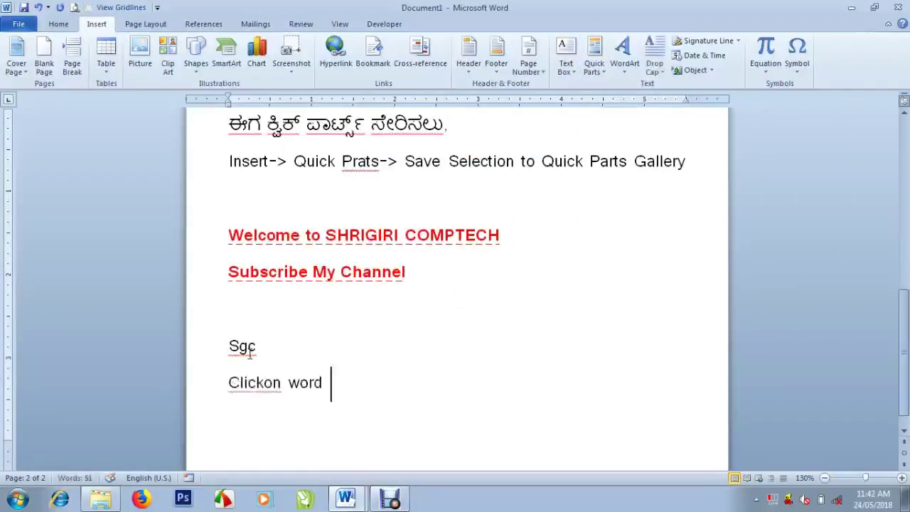
pyautogui.write('press ')
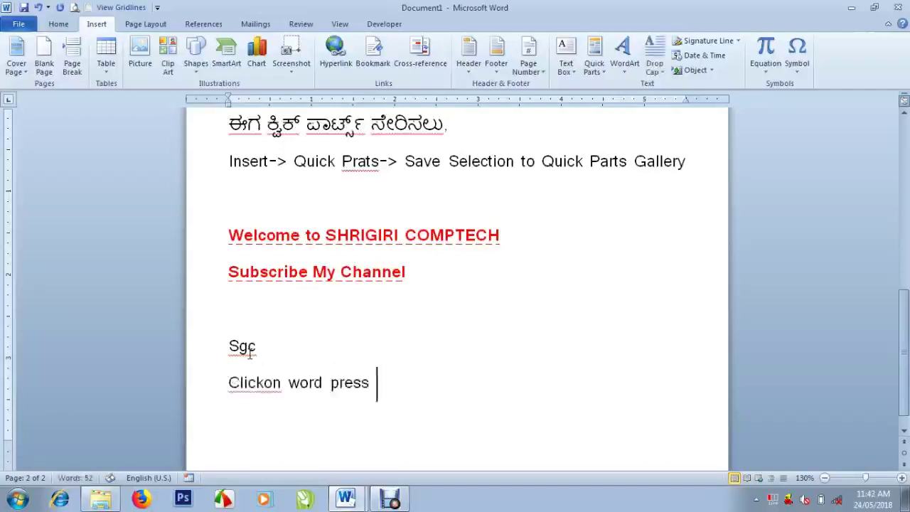
pyautogui.write('F3 Ke')
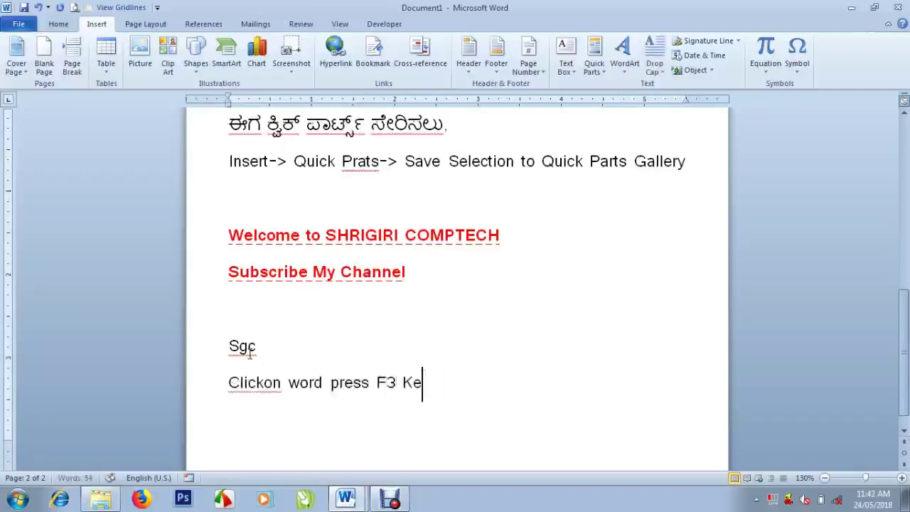
pyautogui.write('tyy')
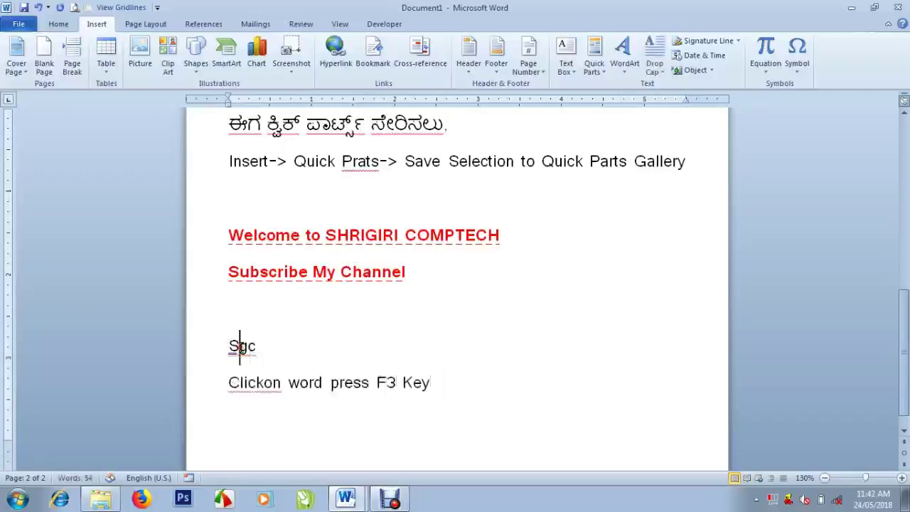
pyautogui.press('F3')
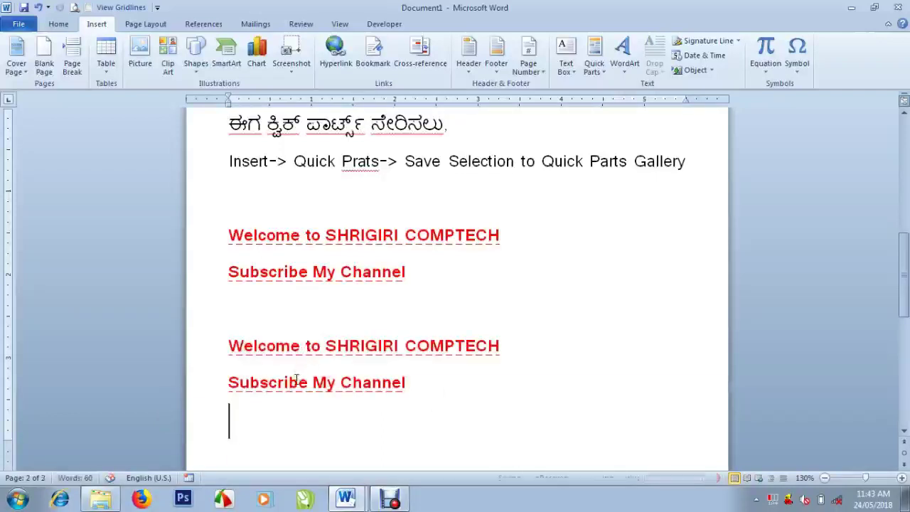
# - Remove the stray page break, fix 'Click on', and start a new third page
pyautogui.hotkey('ctrl', 'Return')
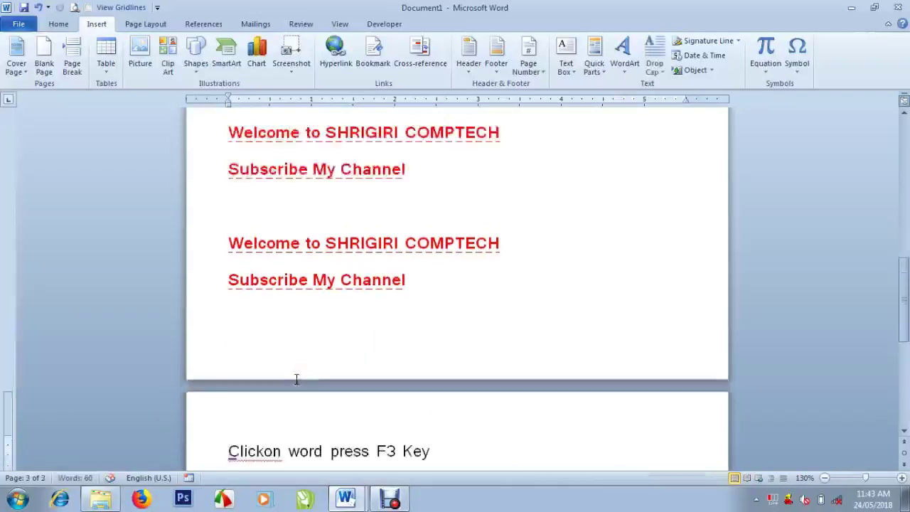
pyautogui.press('BackSpace')
pyautogui.press('Up')
pyautogui.press('Up')
pyautogui.press('Up')
pyautogui.press('BackSpace')
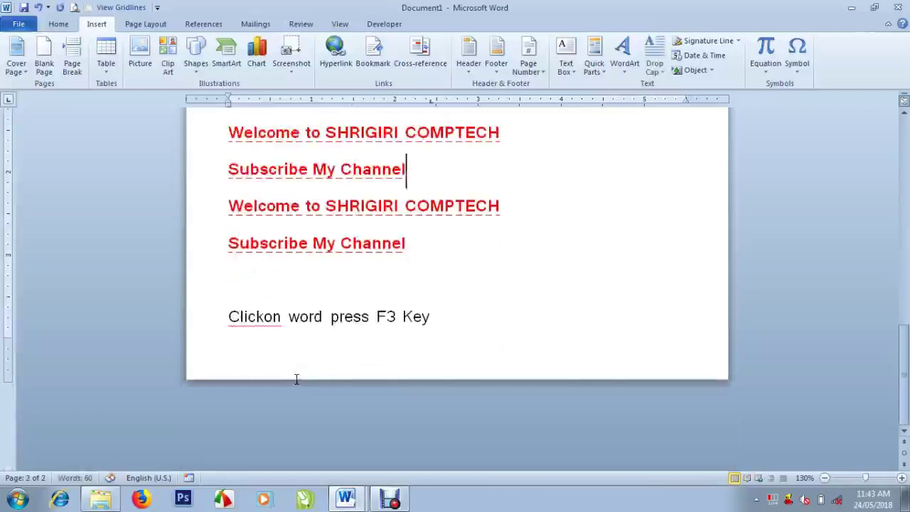
pyautogui.press('Down')
pyautogui.press('Down')
pyautogui.press('Down')
pyautogui.press('Left')
pyautogui.press('Left')
pyautogui.press('Left')
pyautogui.press('Left')
pyautogui.press('Left')
pyautogui.press('Left')
pyautogui.press('End')
pyautogui.hotkey('ctrl', 'Return')
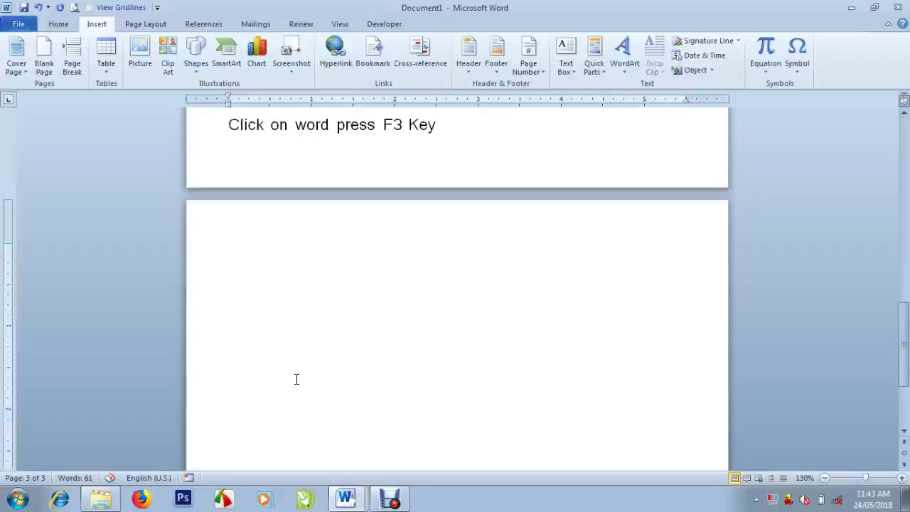
# - Type 'This is MS Word Tutorial', select it, and name a new Quick Part 'word'
pyautogui.write('this')
pyautogui.write('S')
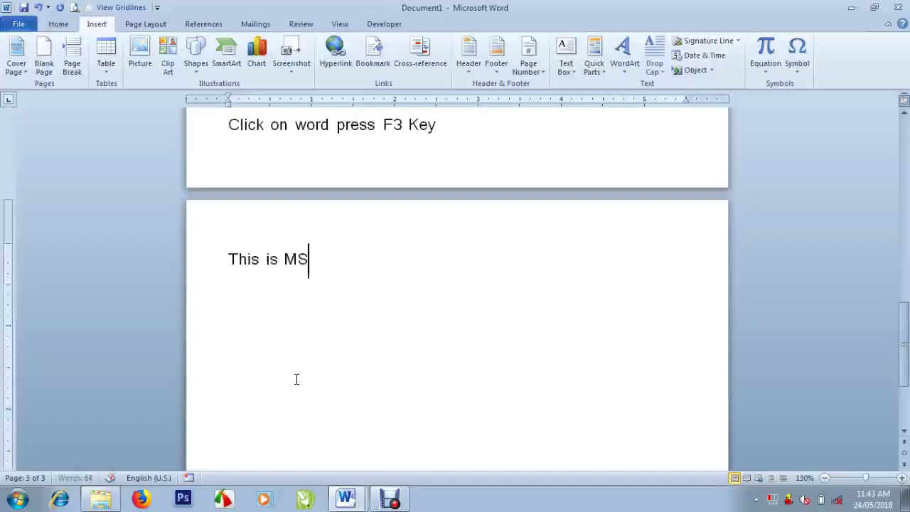
pyautogui.write(' Word TUtori')
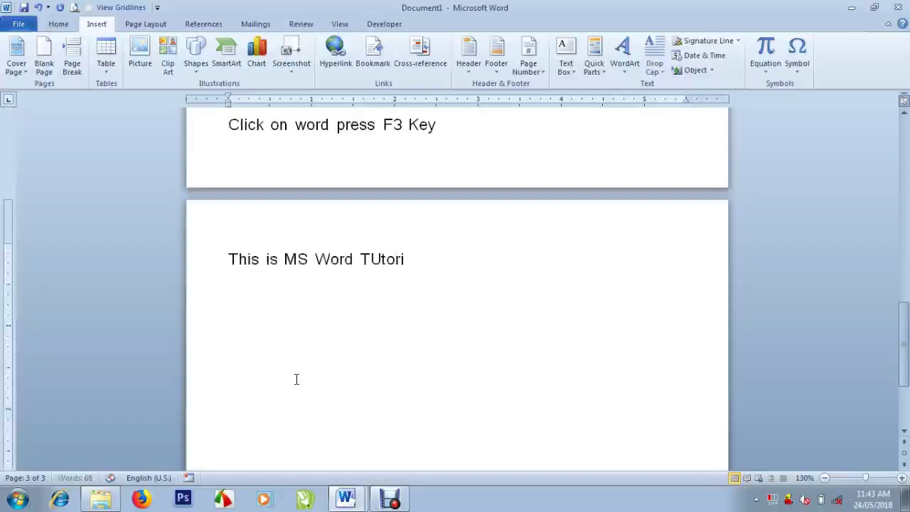
pyautogui.write('al')
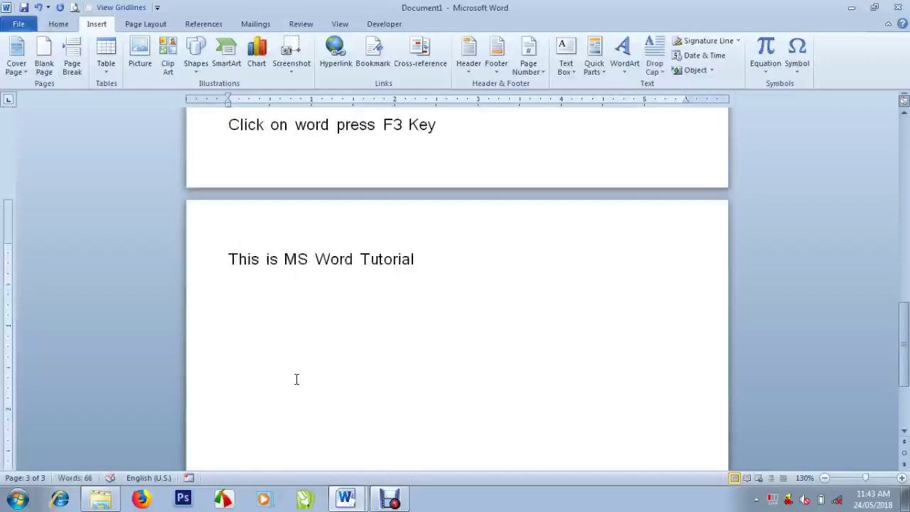
pyautogui.moveTo(227, 257); pyautogui.dragTo(474, 264)
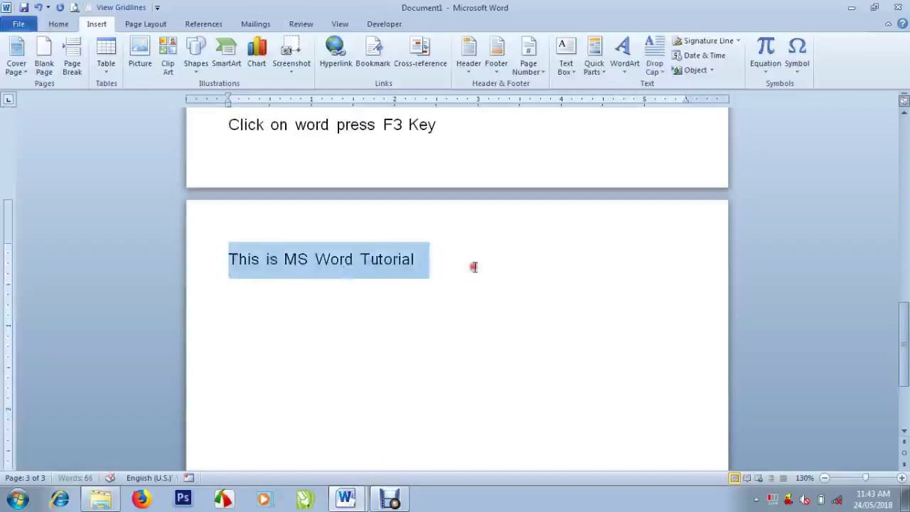
pyautogui.click(597, 76)
pyautogui.click(611, 332)
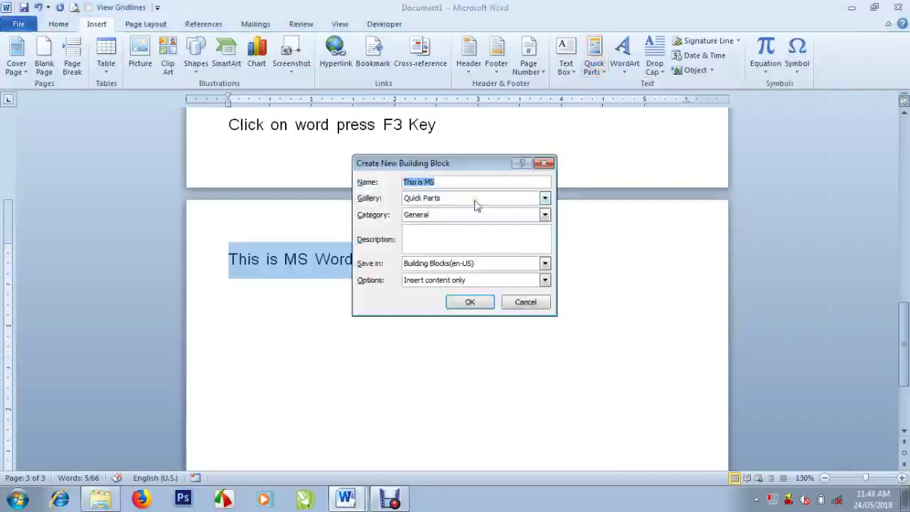
pyautogui.write('word')
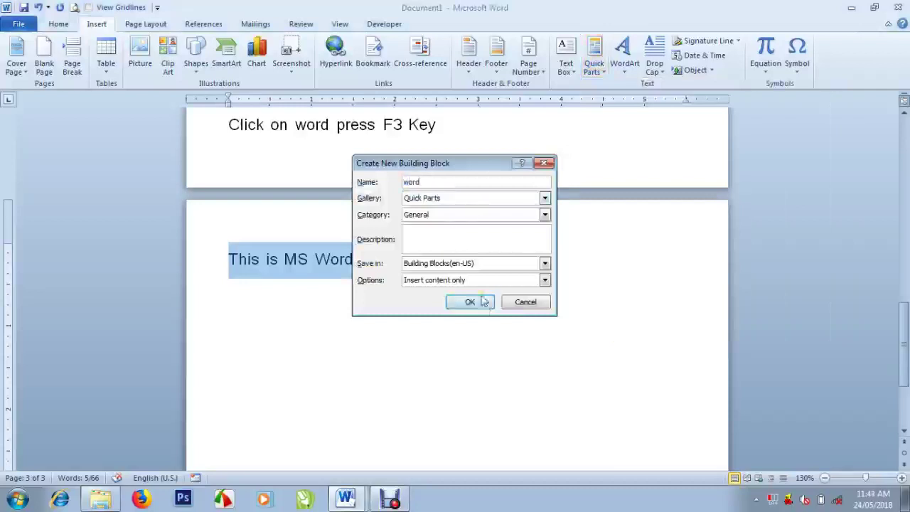
# - Confirm the 'word' Quick Part, then type 'word' on a new line and expand it with F3
pyautogui.click(485, 307)
pyautogui.click(331, 326)
pyautogui.press('End')
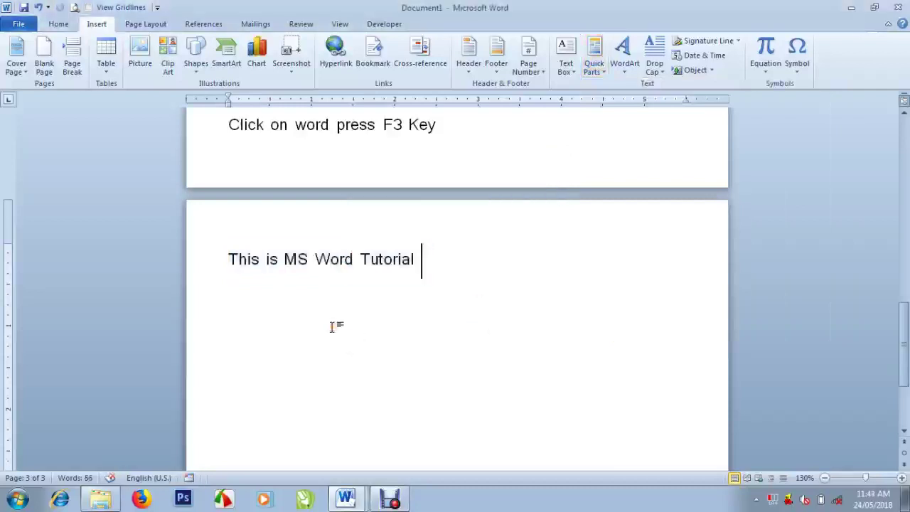
pyautogui.press('Return')
pyautogui.press('Return')
pyautogui.write('word')
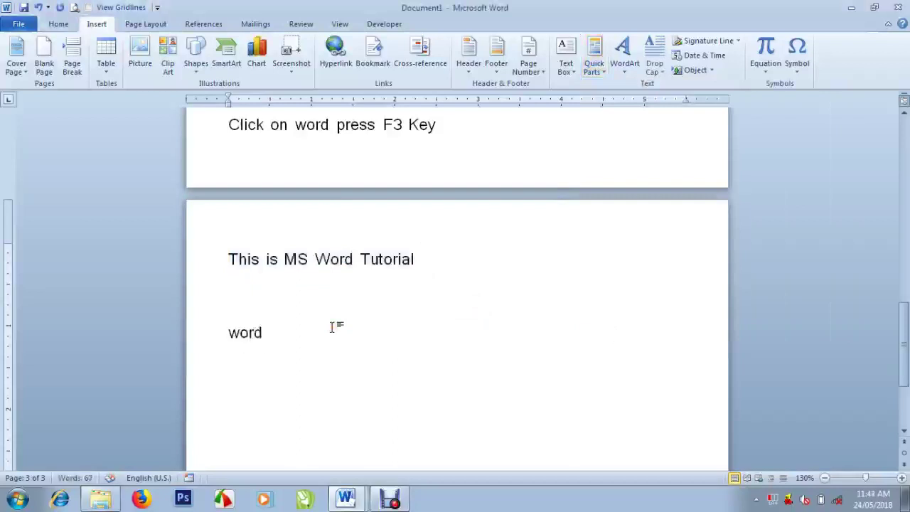
pyautogui.press('Left')
pyautogui.press('Left')
pyautogui.press('F3')
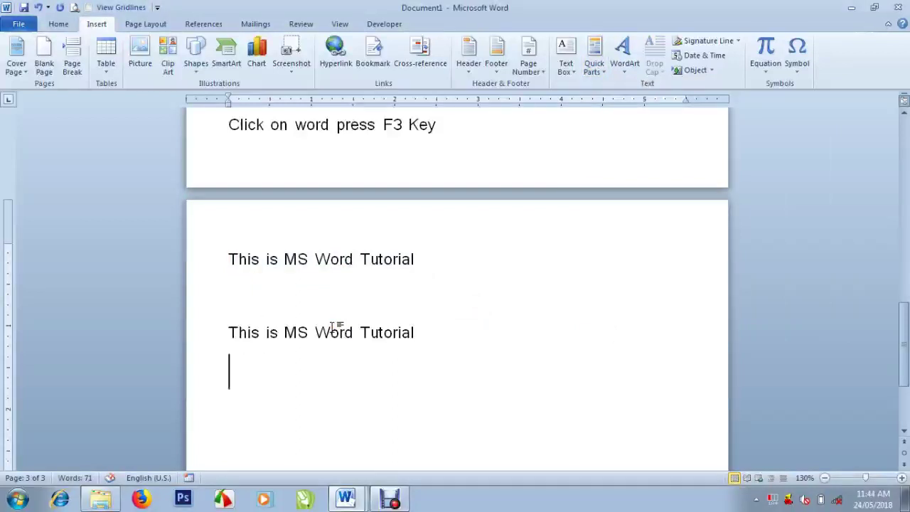
# - Type the Kannada summary ending 'ಸೇವ್ ಮಾಡಿಕೊಂಡು ಯಾವಾಗ ಬೇಕಾದರೂ ಸೇರಿಸಬಹುದು' on a new line
pyautogui.press('Return')
pyautogui.scroll(-3, 334, 327)
pyautogui.write('ಠ')
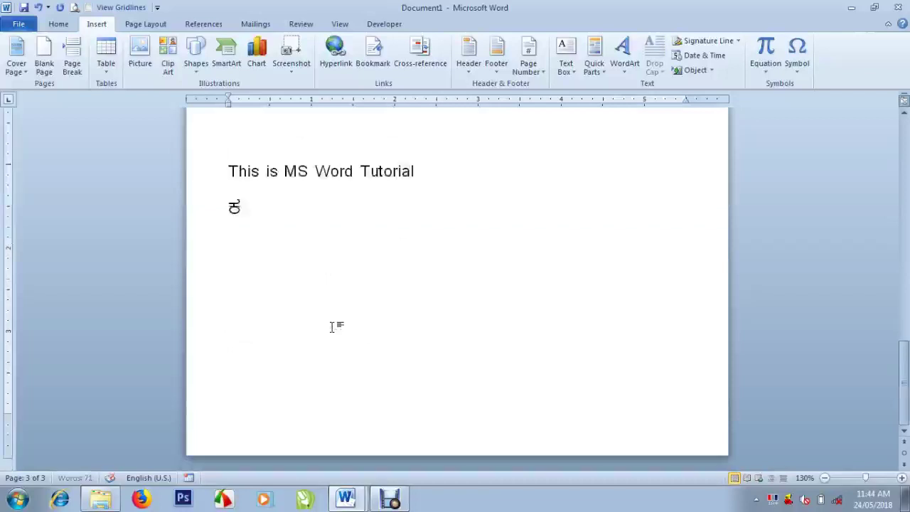
pyautogui.write('್')
pyautogui.write('ಕ್ ಪಾ')
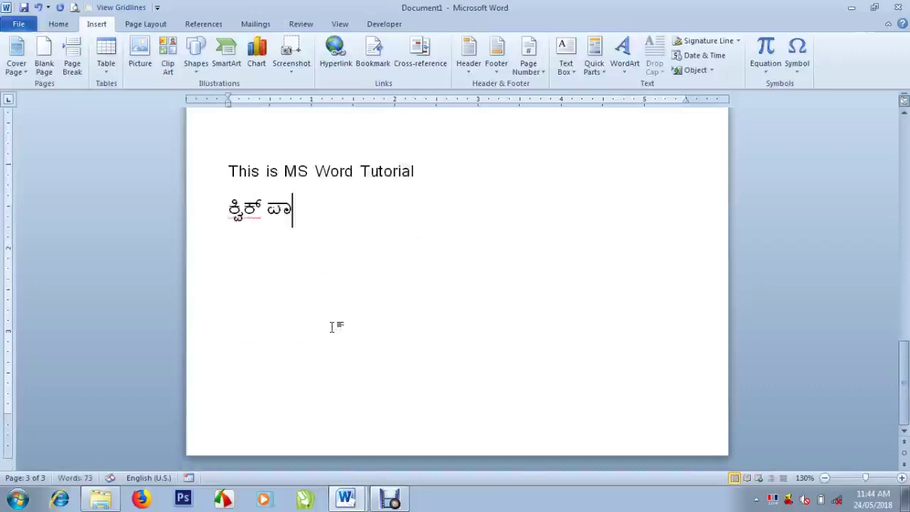
pyautogui.write('ರ್ಟ್ಸ')
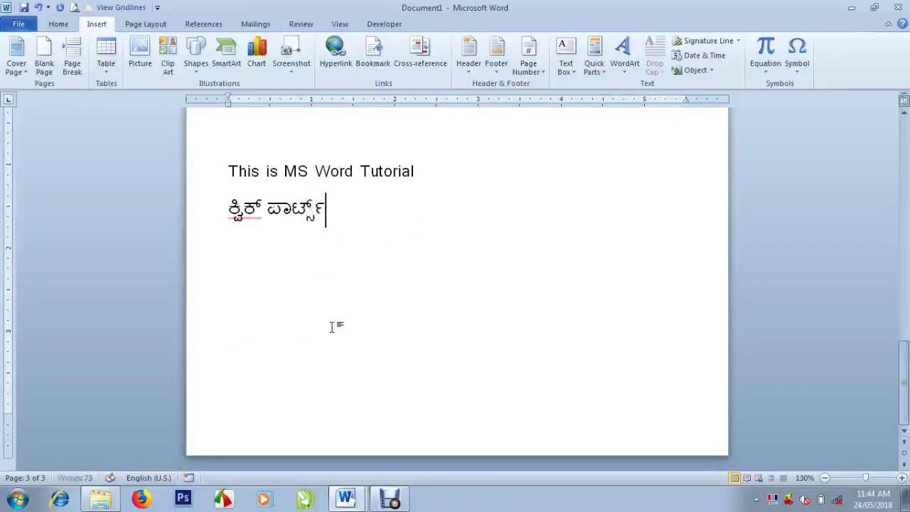
pyautogui.write('್ ನ್ನು ')
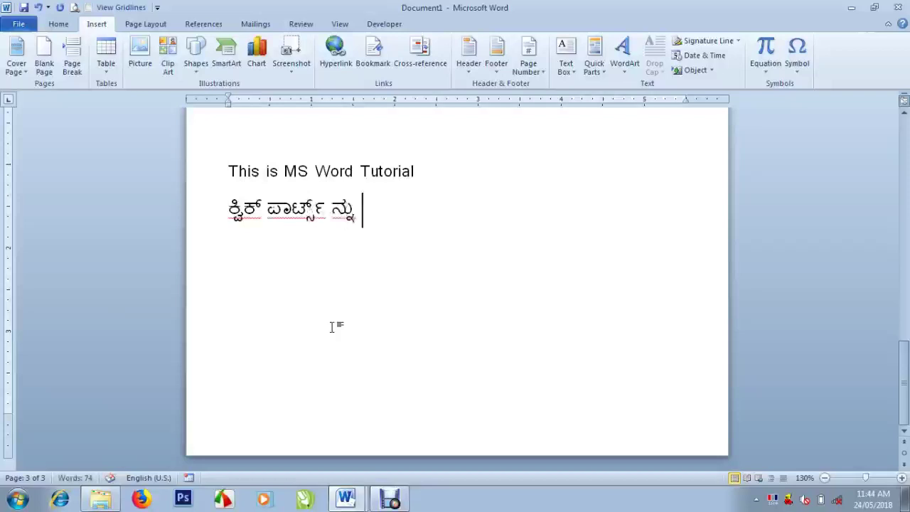
pyautogui.write('ಪು')
pyautogui.press('BackSpace')
pyautogui.press('BackSpace')
pyautogui.write('ಸೇವ್')
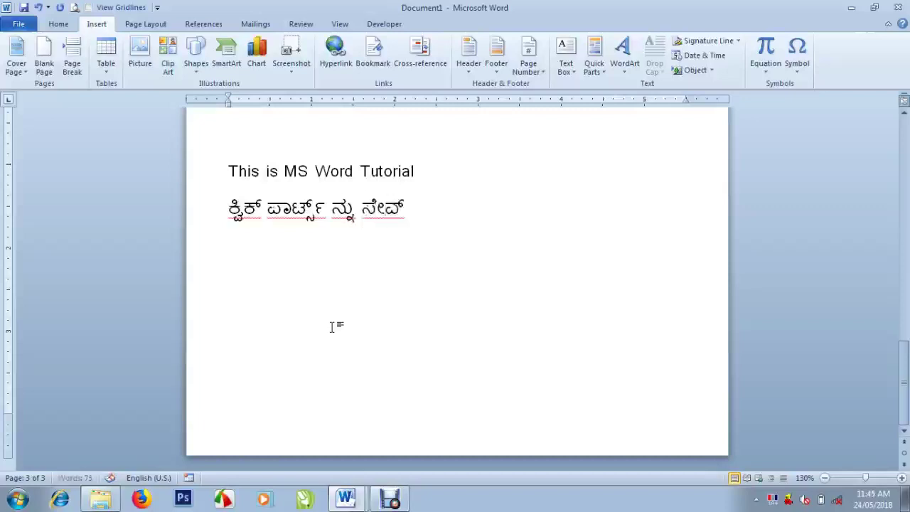
pyautogui.write(' ಮಾಡಿಕೊಂಡು ')
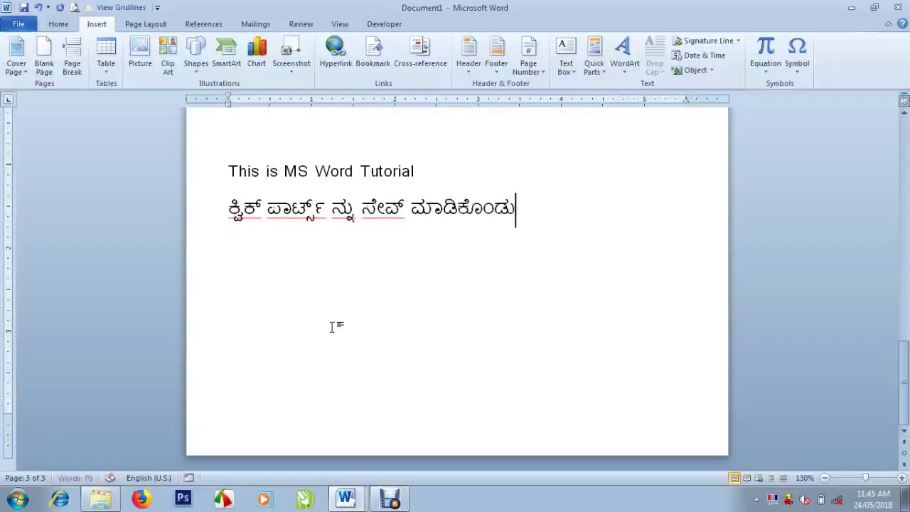
pyautogui.write('ಯಾವಾಗ')
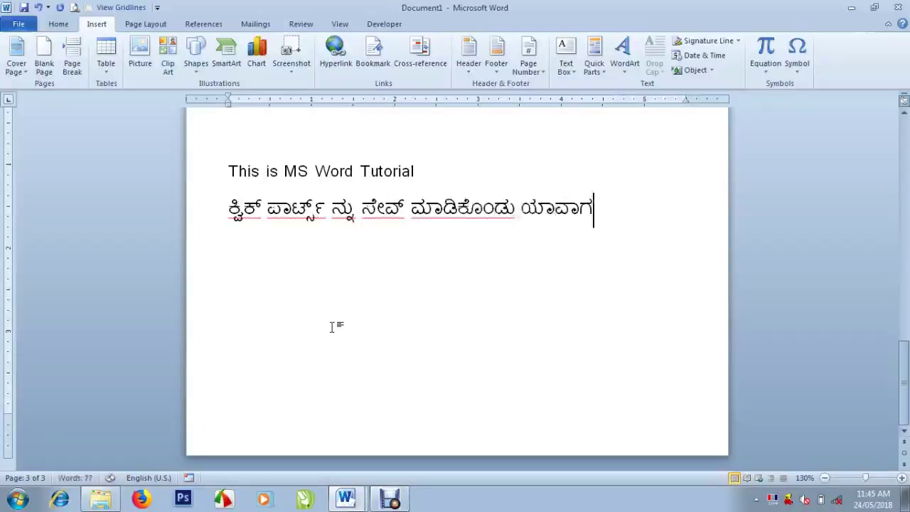
pyautogui.write(' ಬೇಕಾದರೂ')
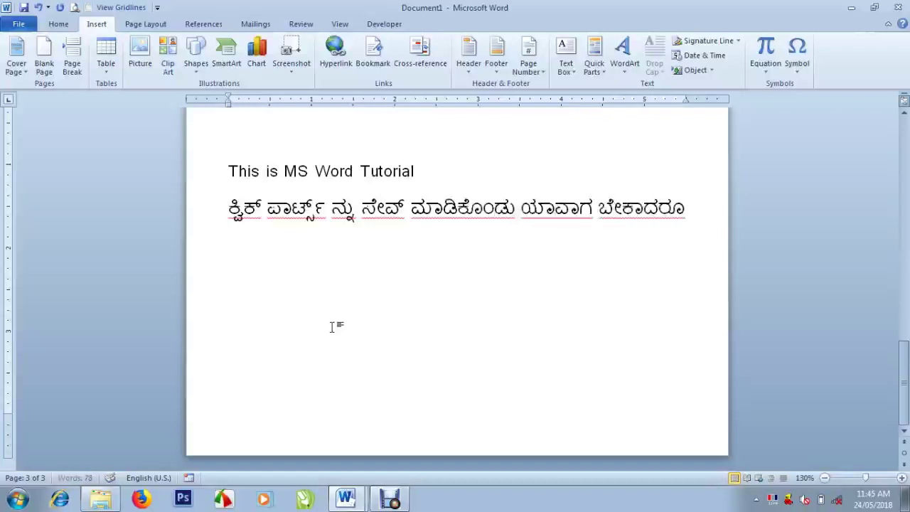
pyautogui.write(' ಸೇರಿಸಬ')
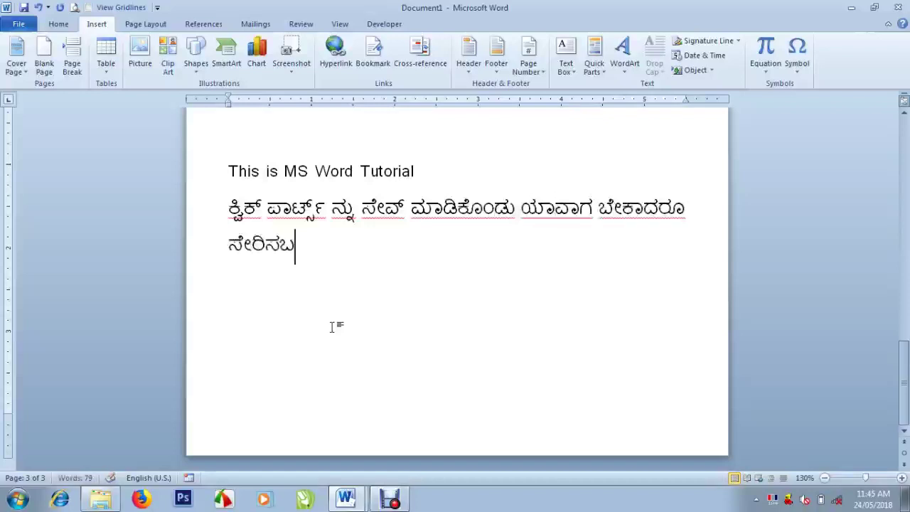
pyautogui.write('ಹುದು')
pyautogui.press('Return')
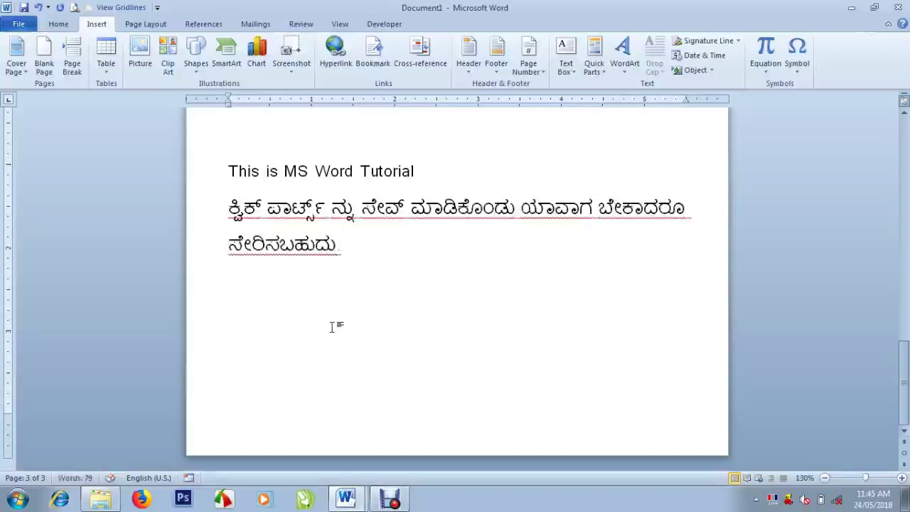